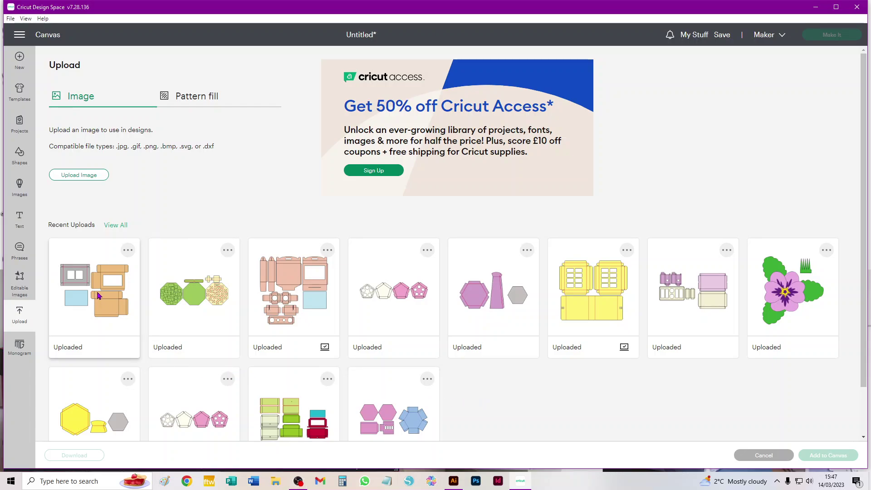
Add the Two_Mug_Box upload from Recent Uploads to the canvas.
left_click(94, 284)
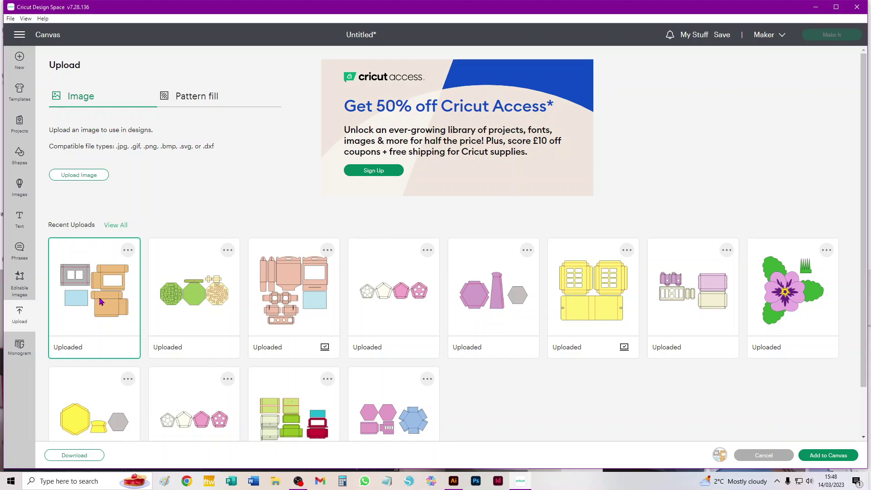
left_click(812, 458)
left_click(79, 287)
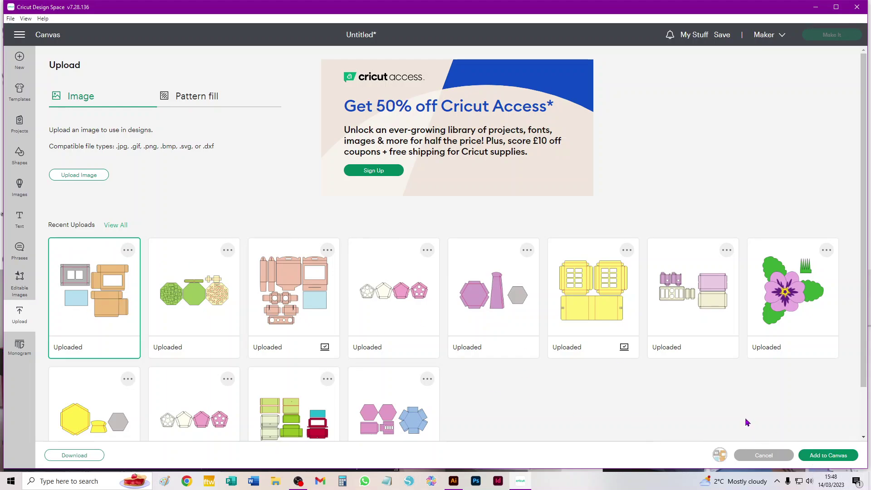
left_click(822, 458)
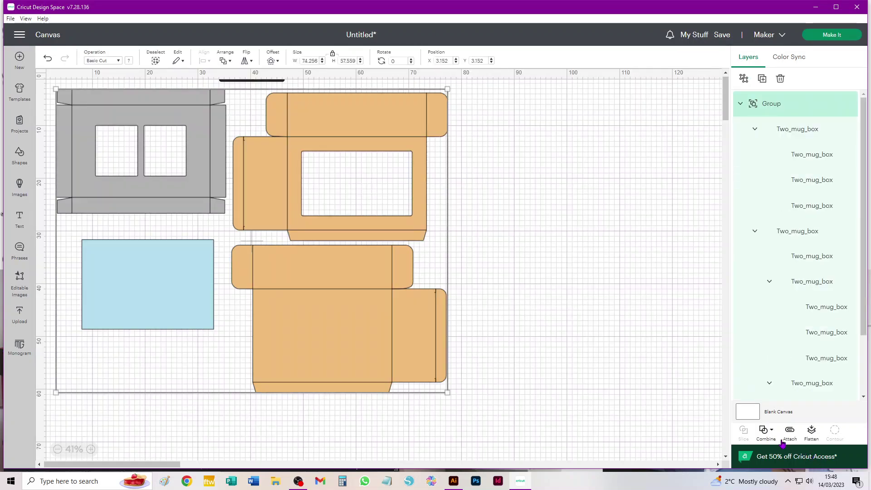
Move the box design down and right, then inspect its layer groups.
left_click_drag(275, 181, 337, 207)
left_click(552, 196)
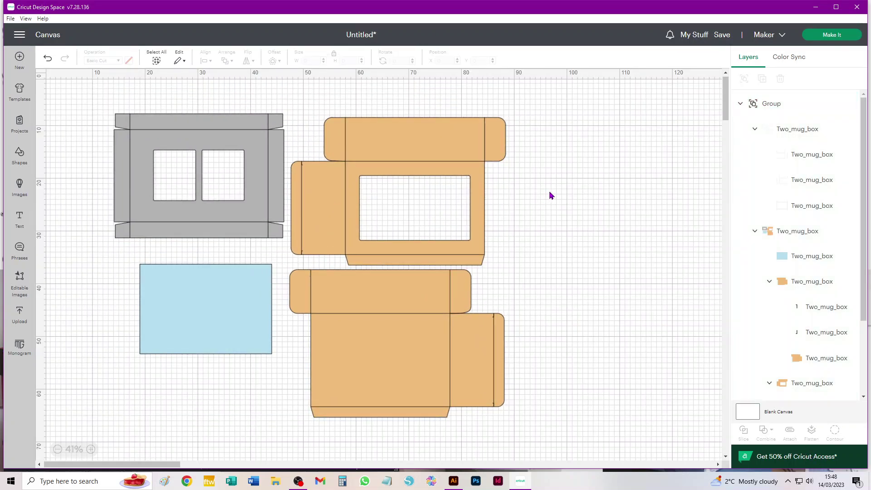
left_click(808, 132)
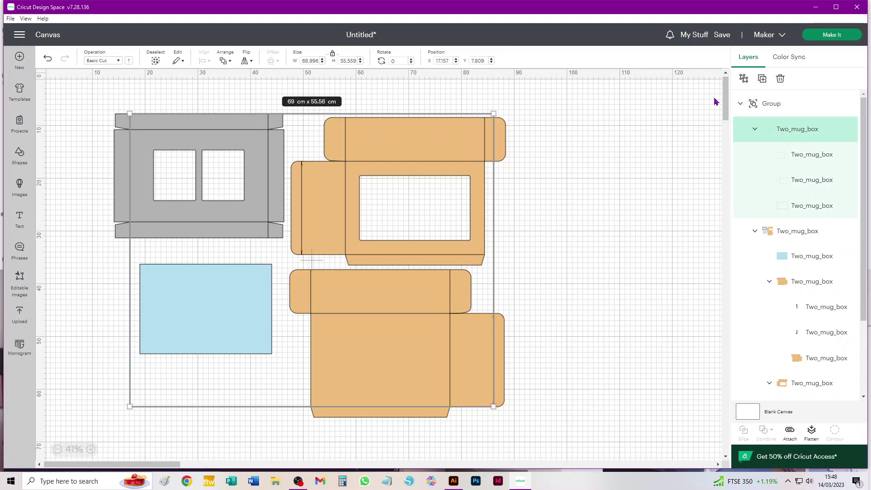
left_click(742, 106)
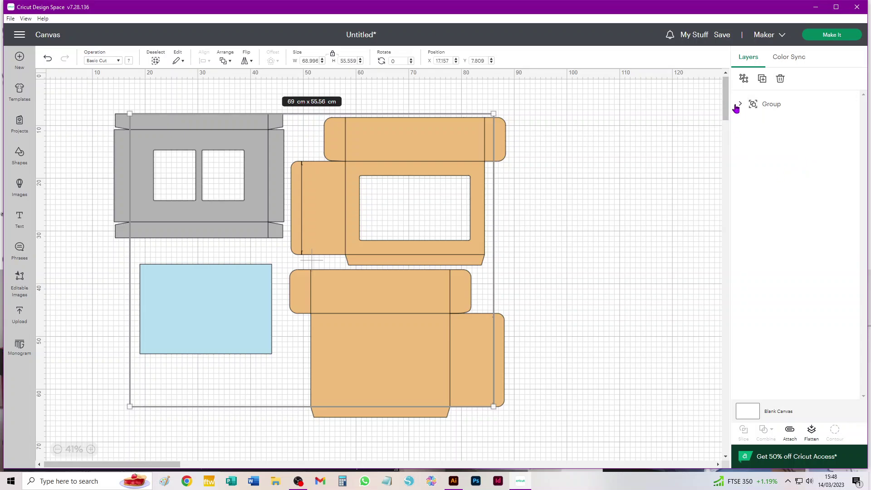
left_click(741, 106)
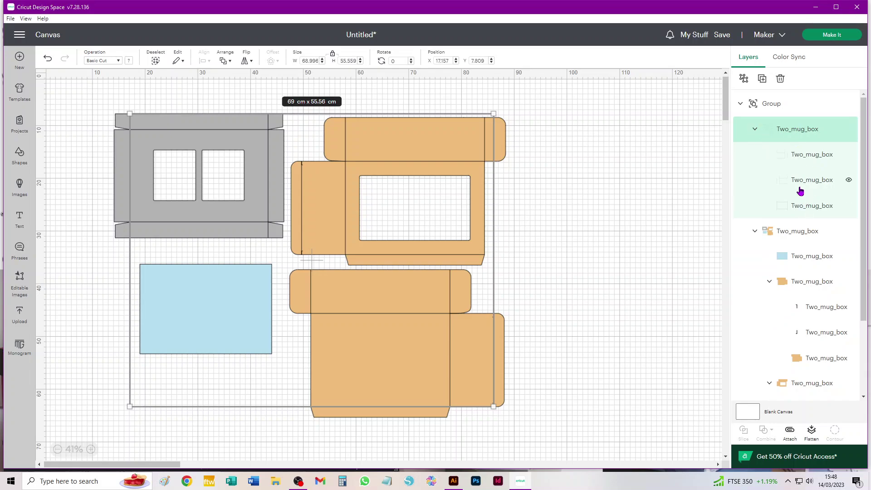
Select the Two_mug_box sub-group that holds the fold lines.
left_click(755, 129)
left_click(754, 156)
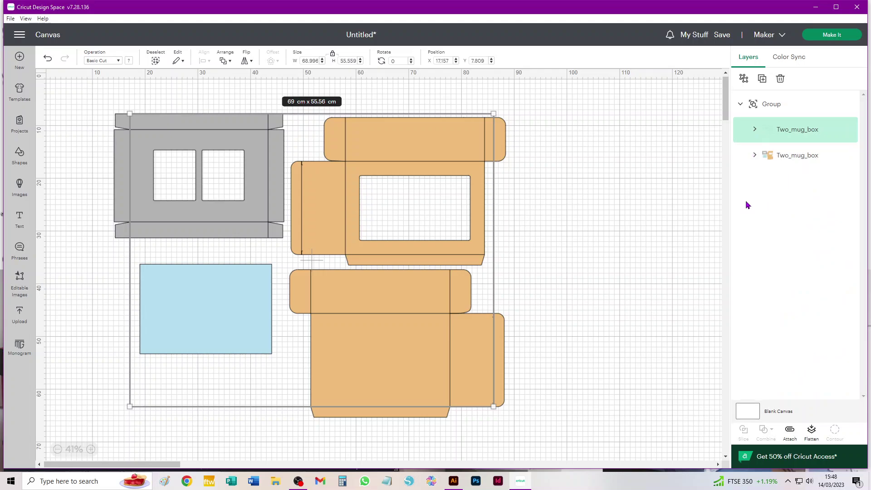
left_click(755, 156)
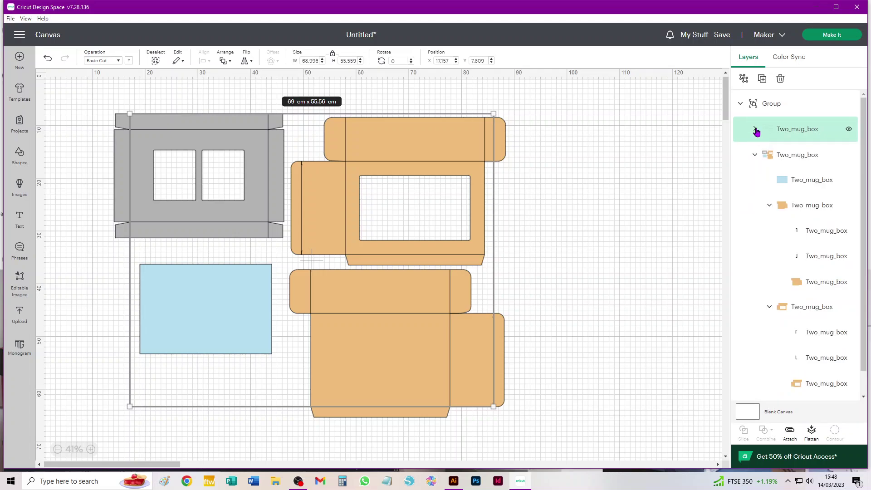
left_click(755, 129)
left_click(658, 157)
left_click(810, 140)
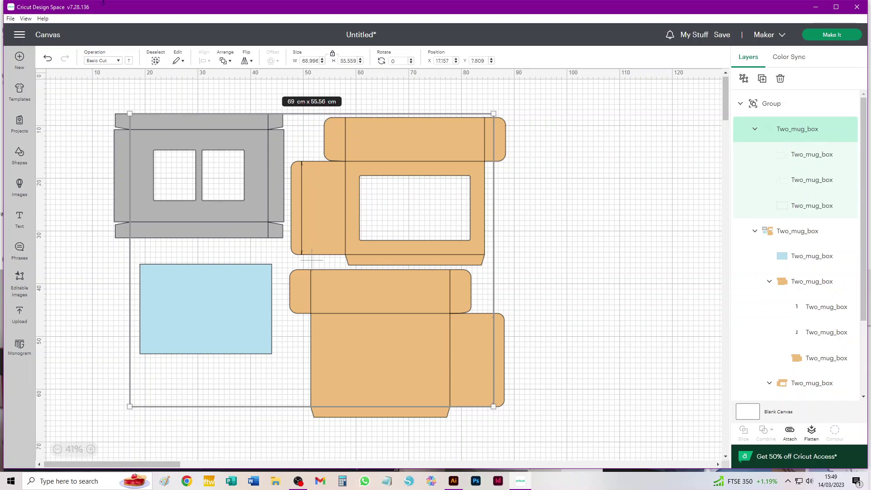
Set the fold lines' operation to Score so they become dashed score lines.
left_click(96, 62)
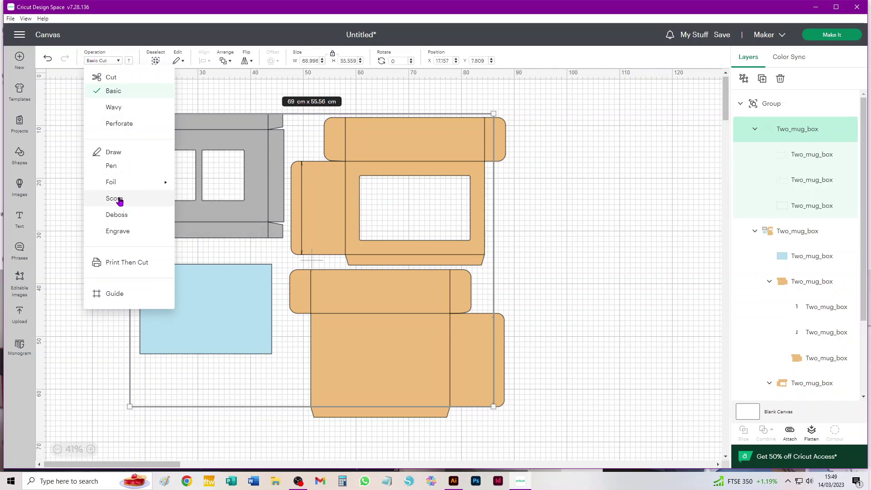
key("Escape")
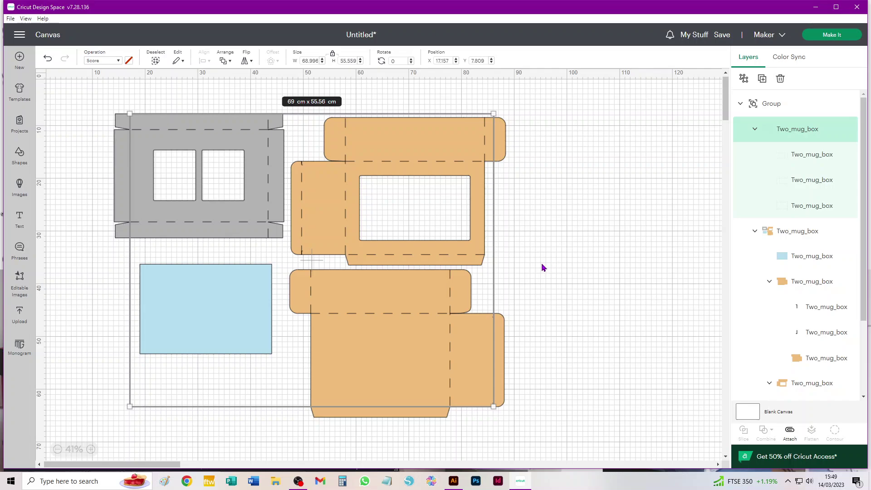
scroll(543, 265, "up", 3)
scroll(542, 265, "down", 2)
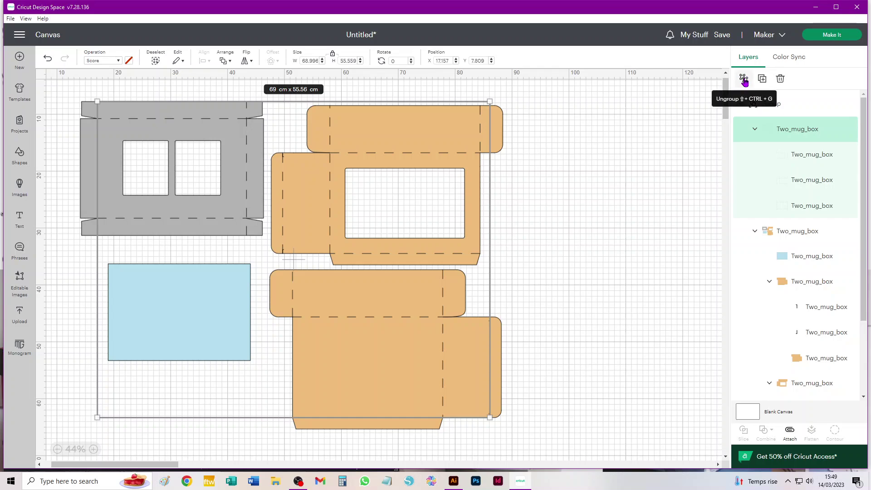
Ungroup the score lines, then select the group of coloured box pieces.
left_click(745, 79)
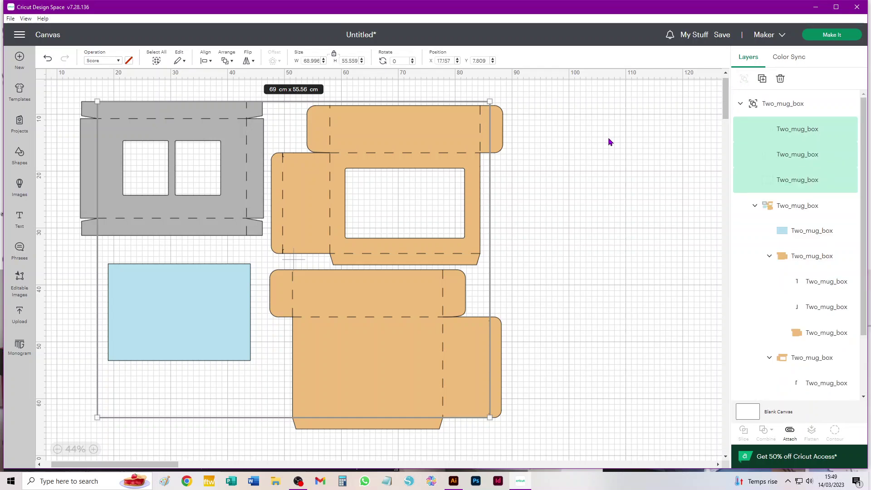
left_click(579, 168)
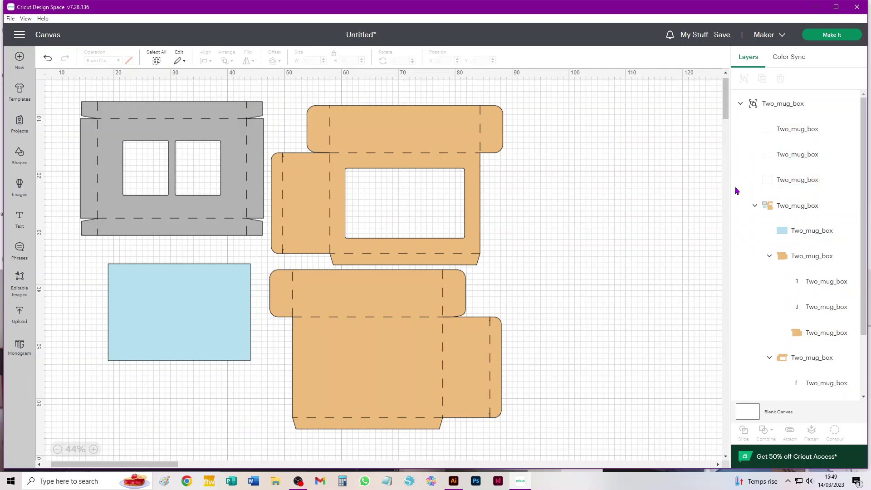
left_click(786, 208)
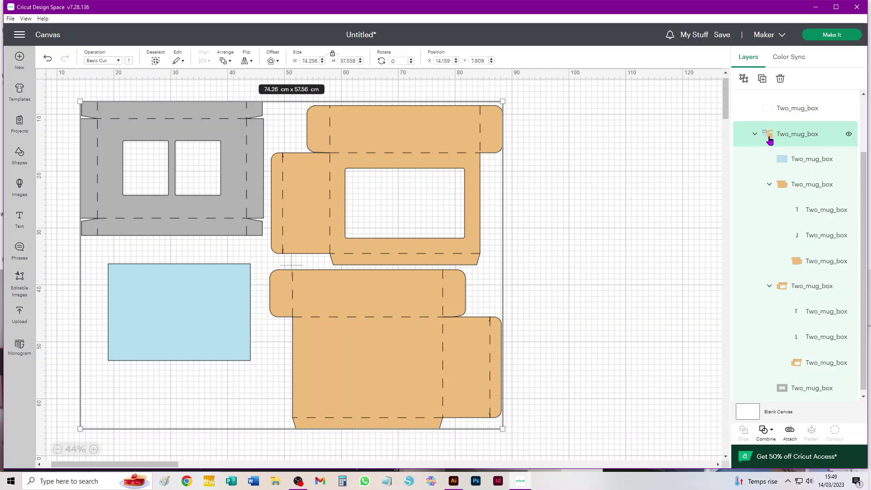
Ungroup the coloured box pieces, then select the top Two_mug_box group.
left_click(745, 80)
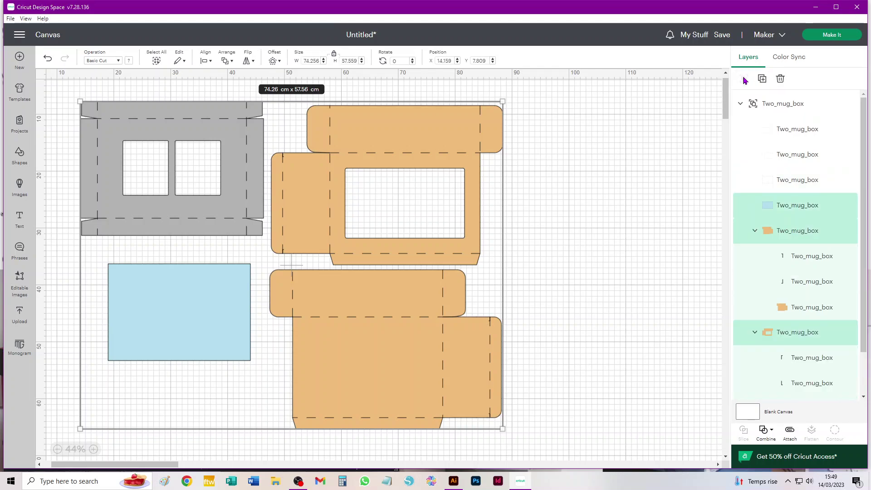
scroll(666, 228, "up", 1)
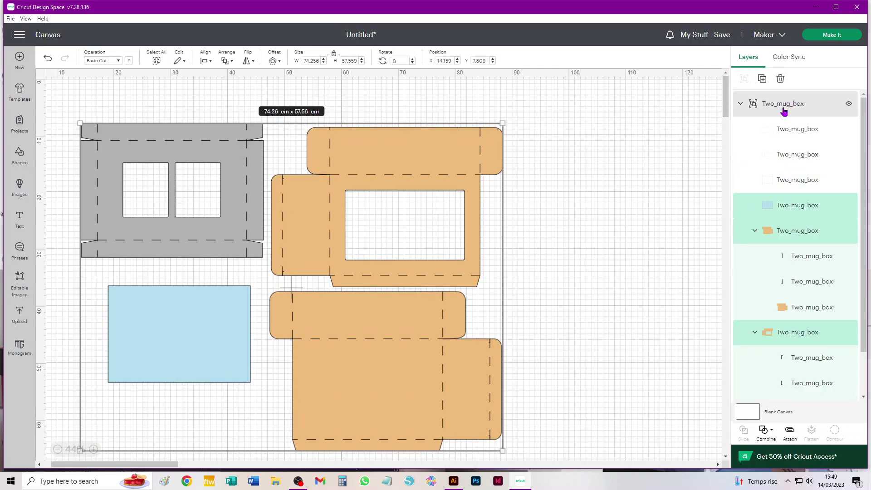
left_click(602, 146)
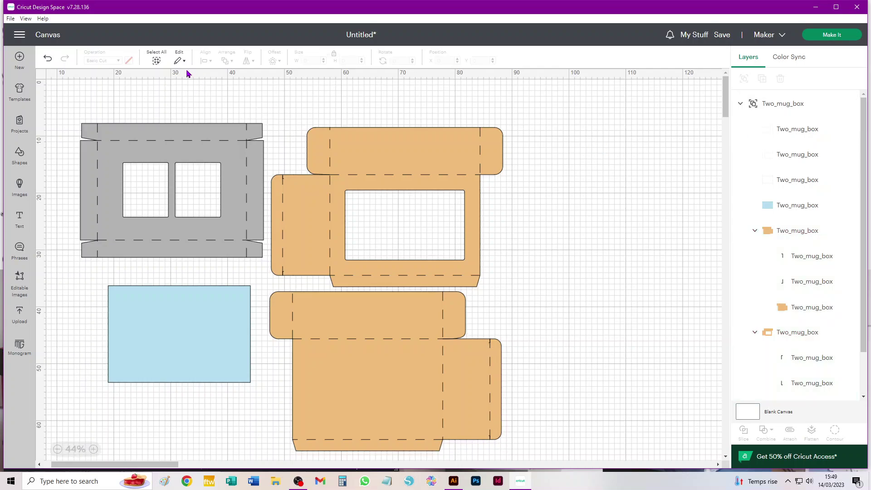
left_click(156, 61)
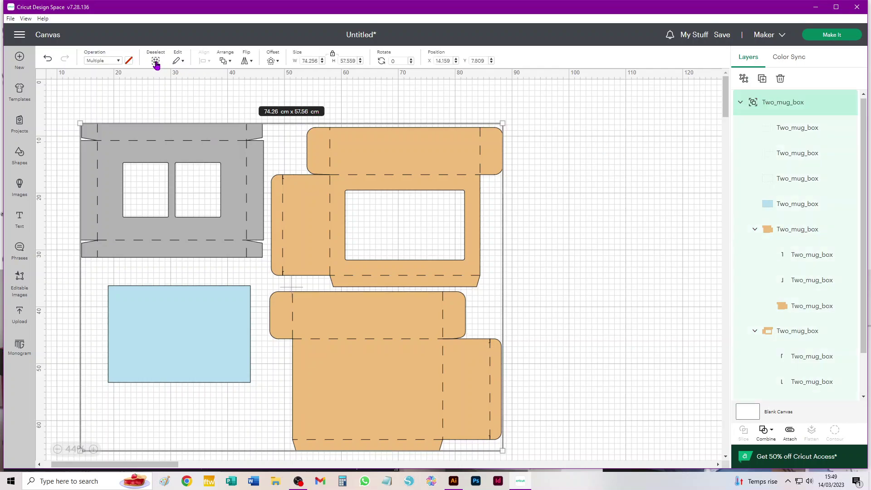
left_click(521, 155)
left_click_drag(540, 110, 51, 456)
left_click(600, 170)
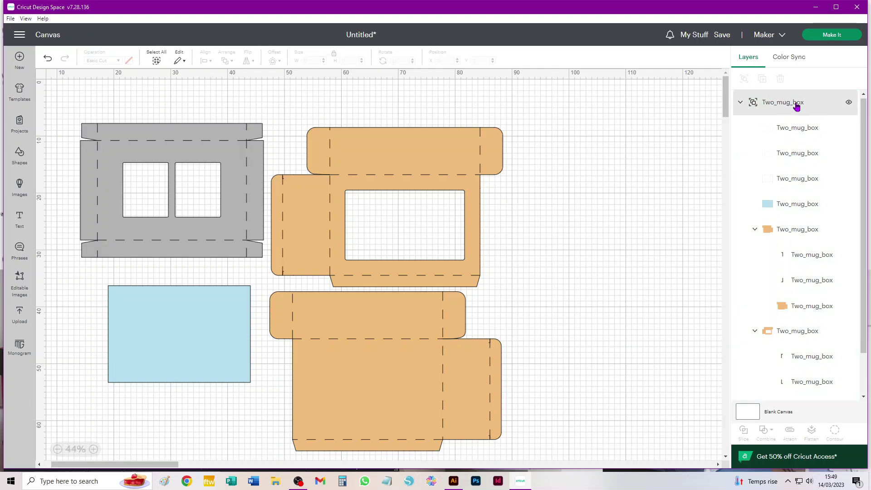
left_click(796, 106)
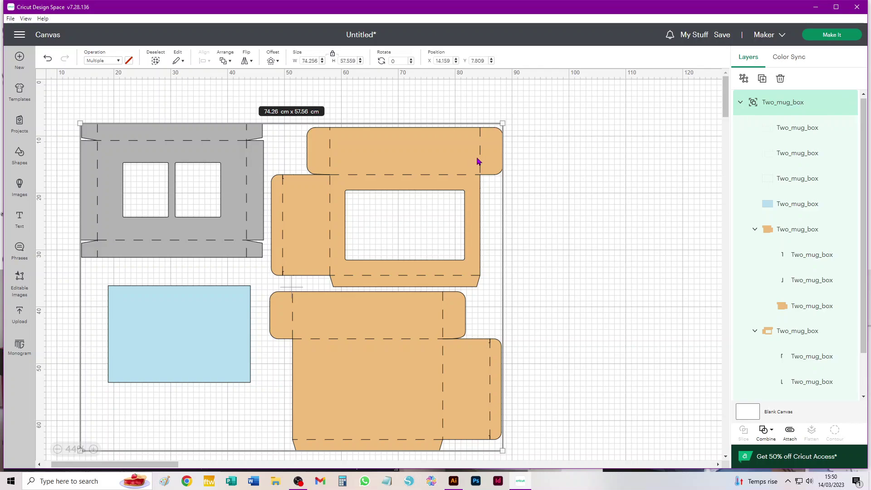
Ungroup the outer Two_mug_box group so every piece and score line is loose.
left_click(744, 79)
left_click(650, 138)
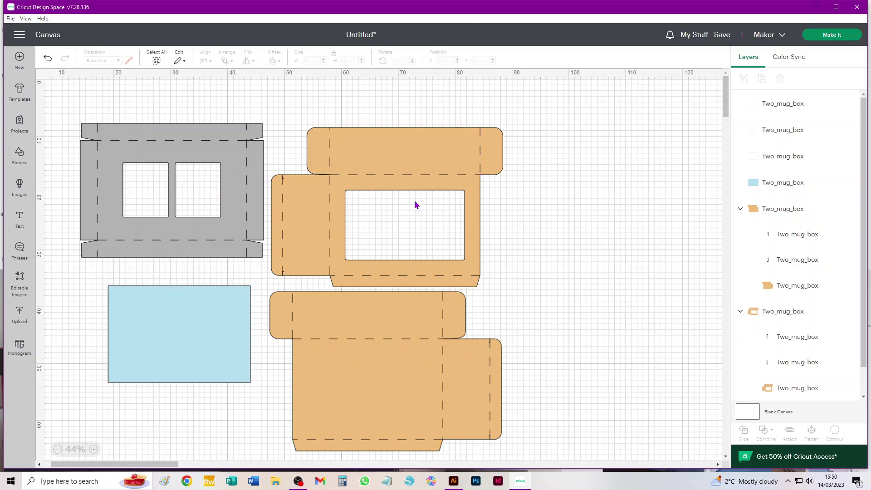
left_click(827, 37)
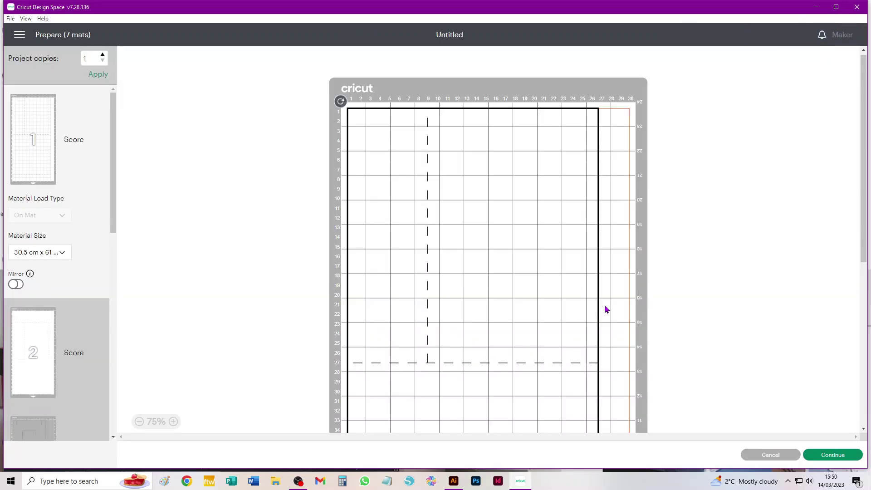
left_click(772, 455)
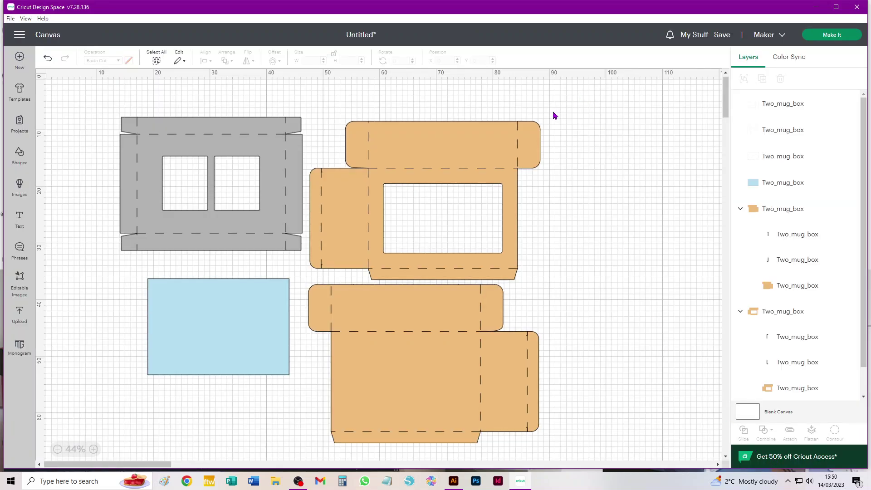
Attach the upper orange box to its score lines and move it up-right.
left_click_drag(554, 112, 309, 280)
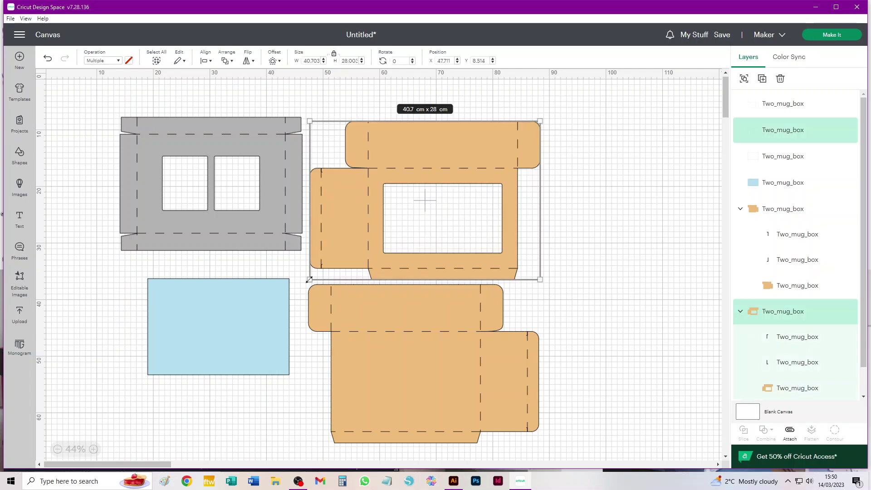
left_click(794, 433)
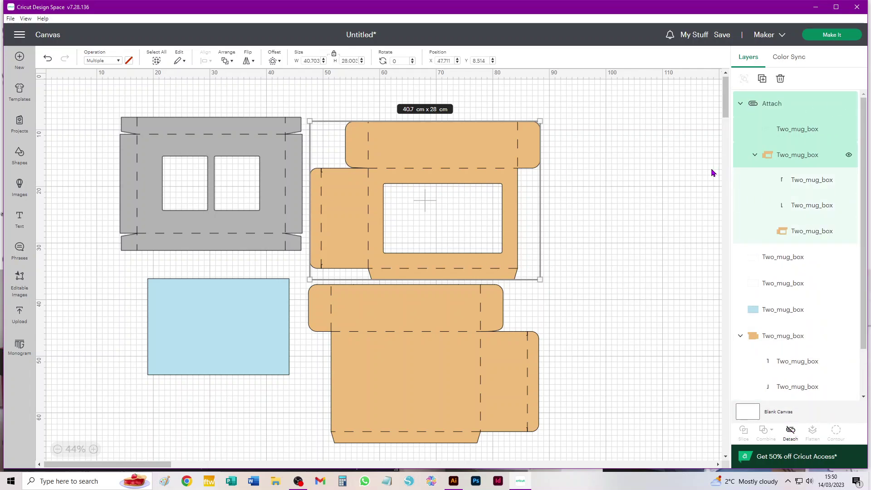
left_click(694, 172)
left_click_drag(485, 157, 612, 132)
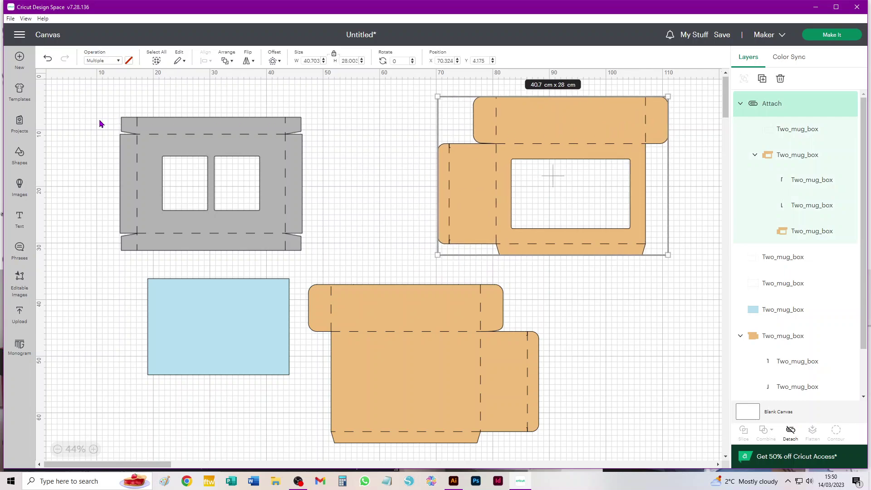
Attach the grey box to its score lines and move it up-right.
left_click_drag(88, 97, 354, 272)
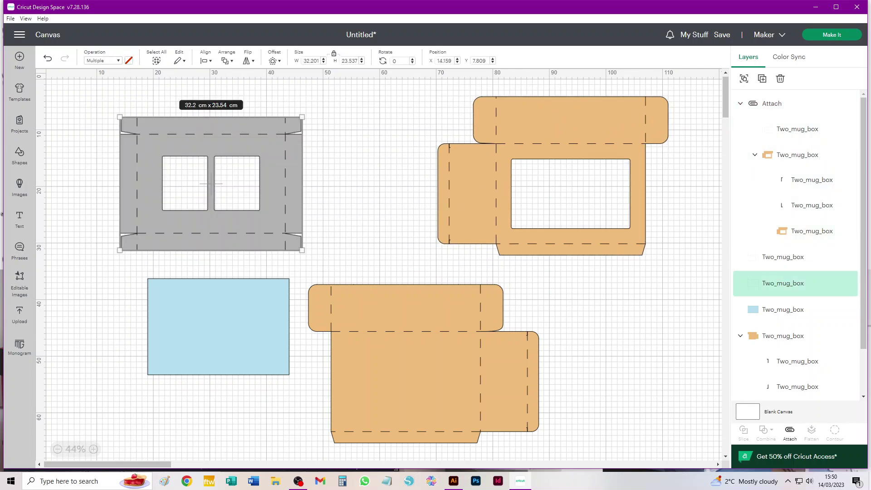
left_click(793, 444)
left_click_drag(219, 233, 341, 215)
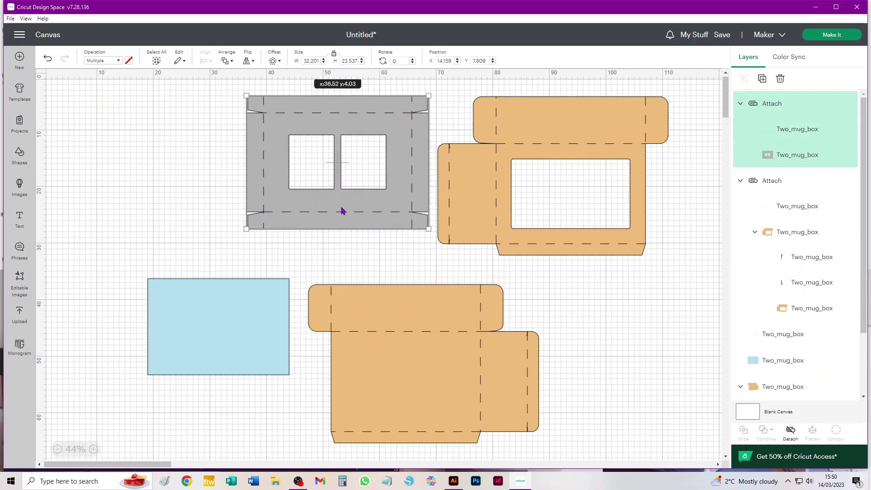
left_click(569, 458)
Marquee-select the lower orange box with its score lines and attach them.
left_click(303, 277)
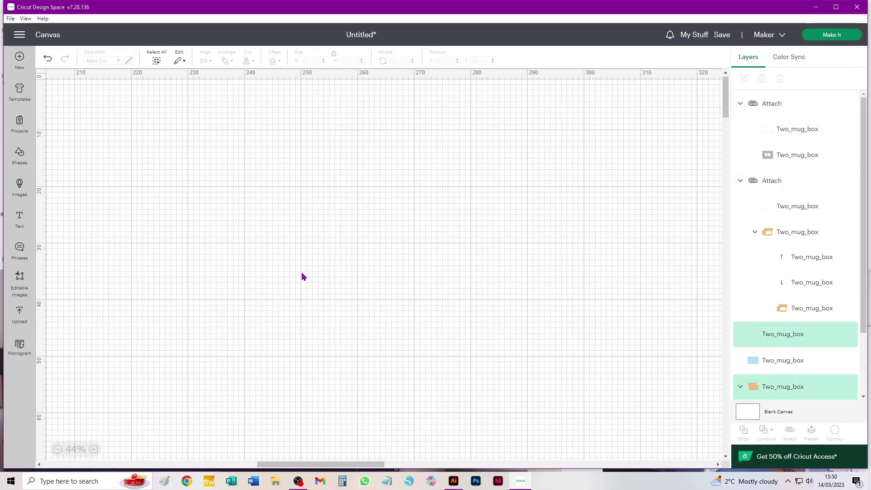
scroll(569, 274, "up", 1)
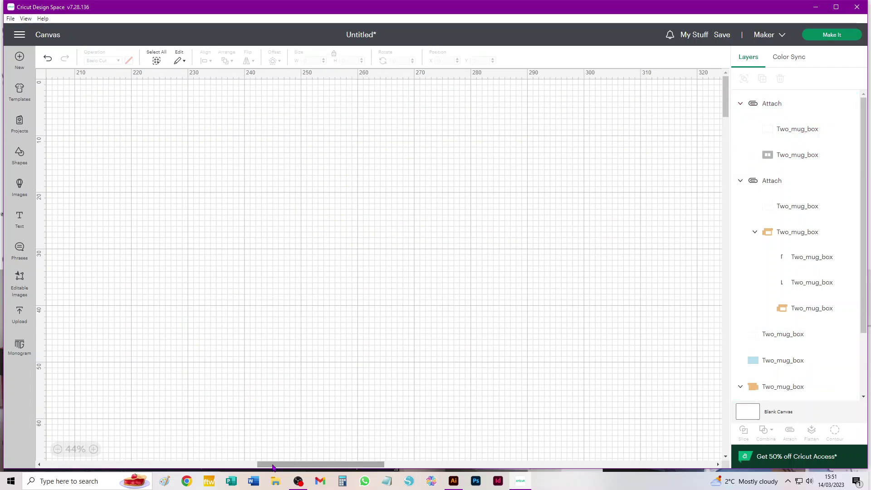
left_click_drag(272, 467, 58, 467)
left_click_drag(592, 282, 320, 462)
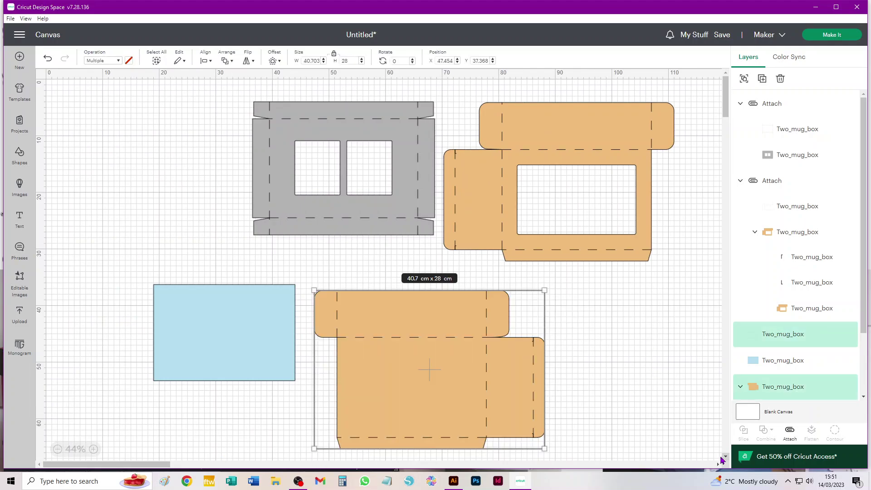
left_click(790, 435)
left_click(612, 399)
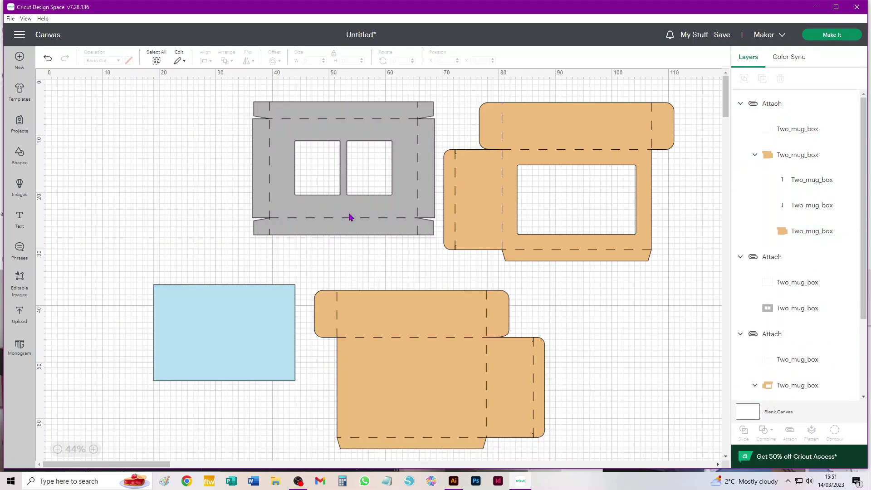
Arrange the grey box, both orange boxes and the 25 x 17 cm blue panel compactly on the left.
left_click_drag(350, 216, 180, 214)
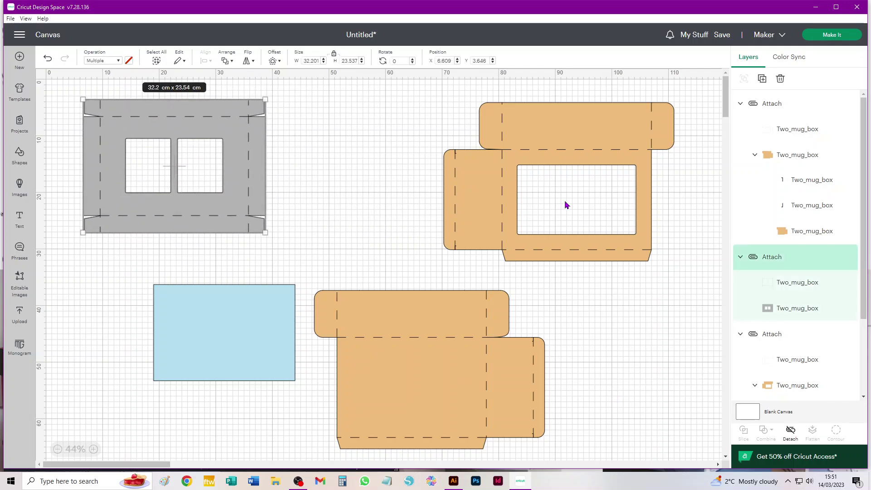
left_click_drag(557, 197, 413, 190)
left_click_drag(416, 402, 425, 376)
left_click_drag(245, 358, 360, 256)
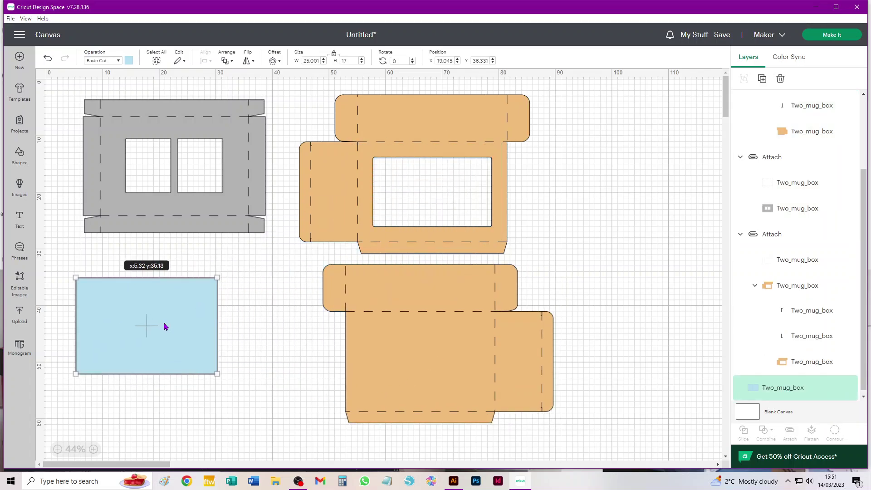
left_click_drag(165, 326, 168, 326)
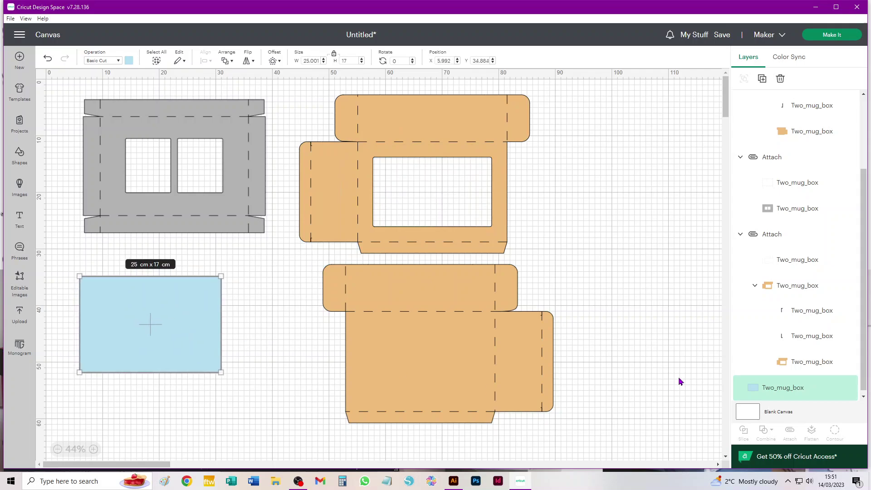
left_click(843, 39)
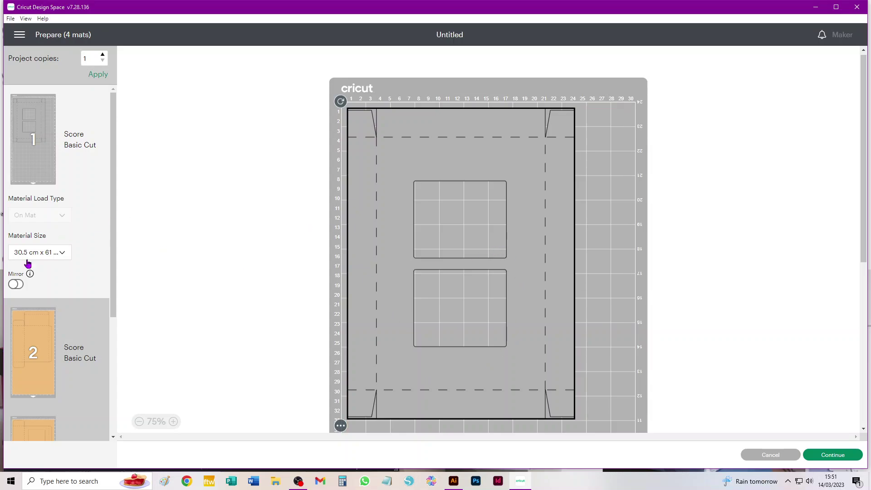
left_click(59, 254)
left_click(58, 280)
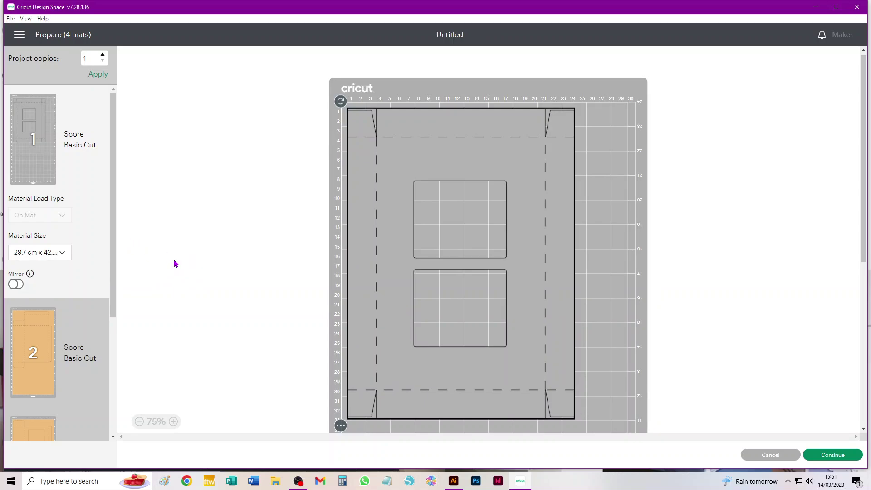
scroll(173, 262, "down", 3)
scroll(80, 304, "down", 3)
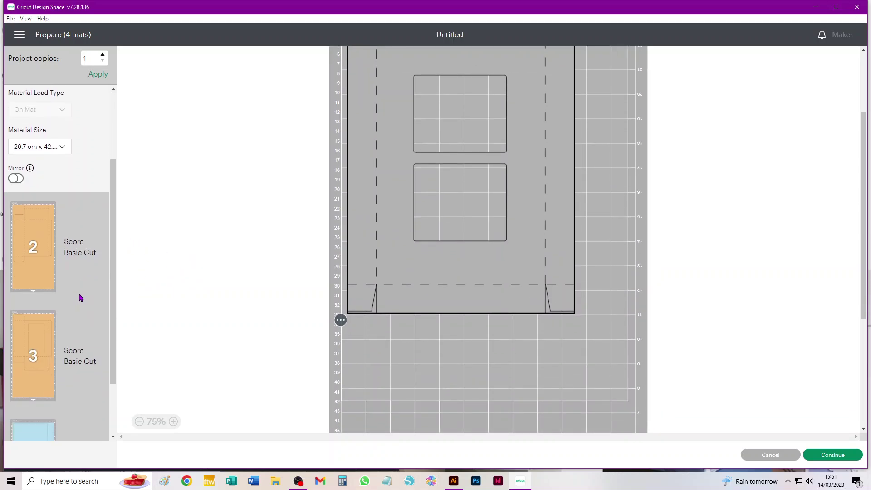
left_click(47, 242)
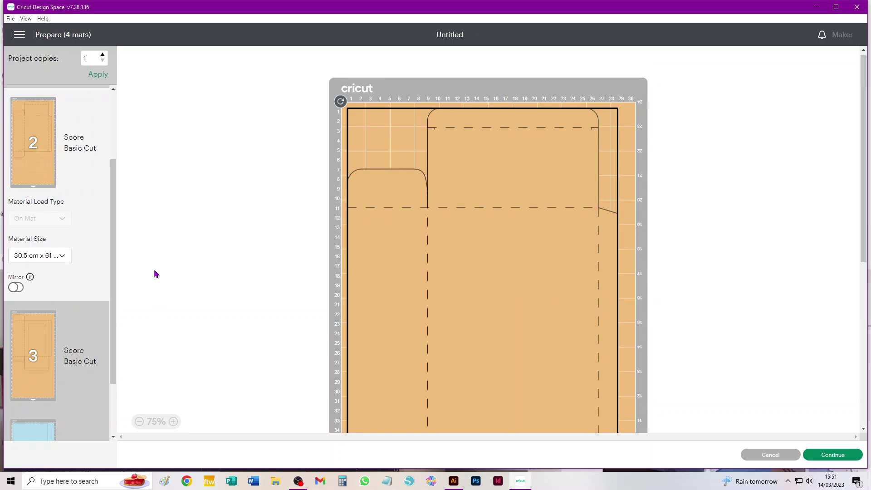
scroll(158, 271, "down", 6)
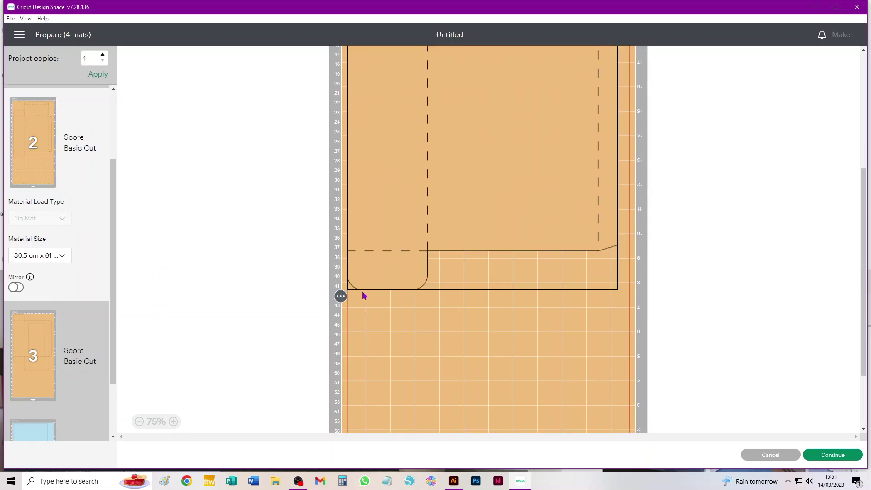
left_click(55, 257)
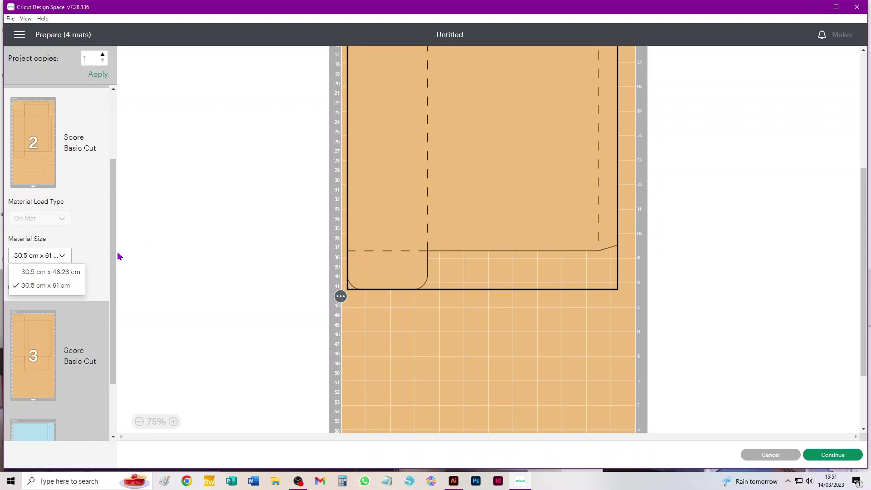
Return to the canvas and shift the upper orange box right over the lower one.
left_click(766, 457)
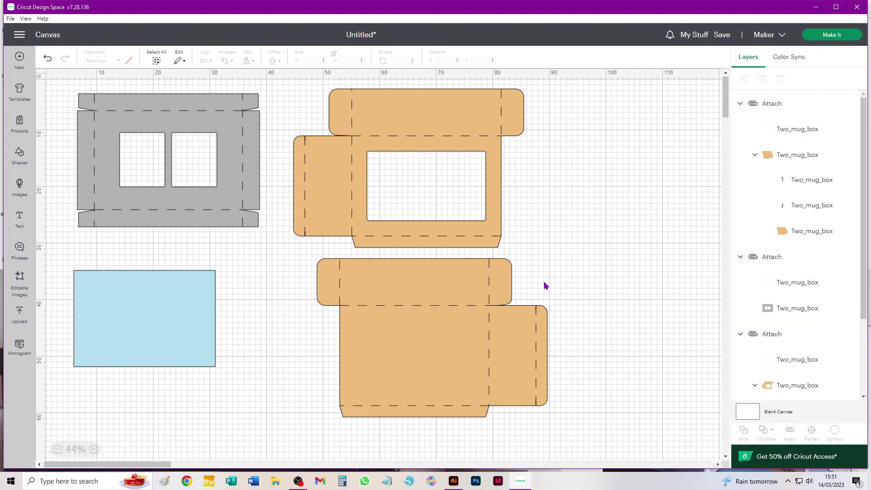
left_click(444, 293)
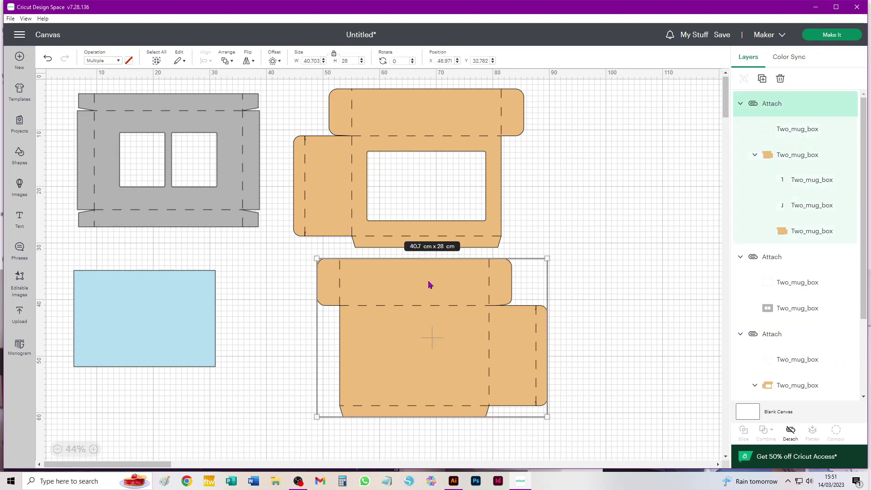
left_click(419, 154)
left_click_drag(410, 125, 426, 132)
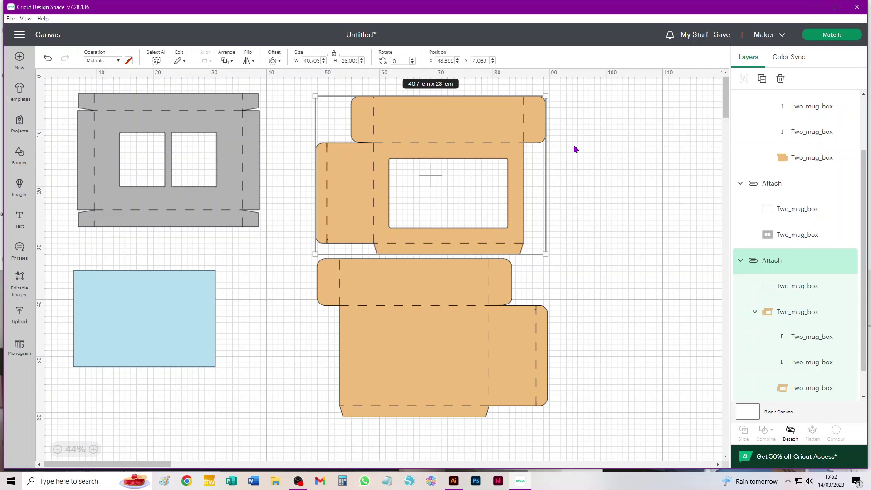
Open Prepare and set mat 1 to A3 (29.7 x 42.0 cm) material.
left_click(843, 37)
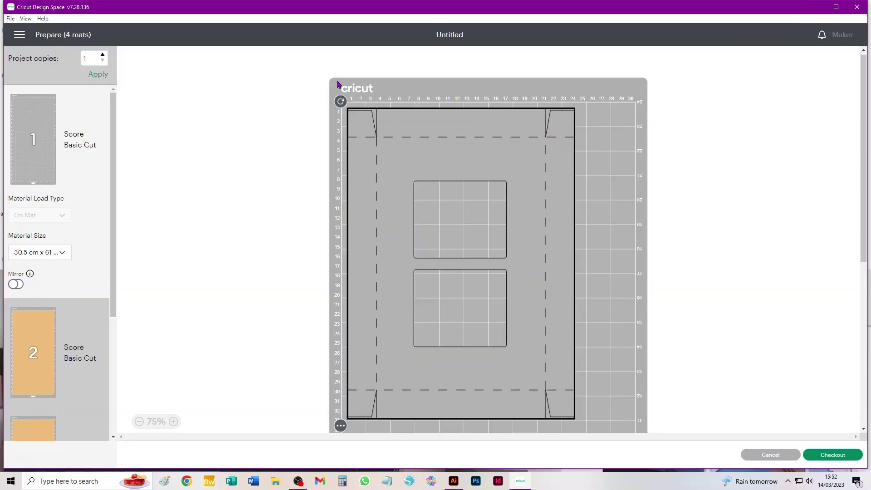
left_click(50, 252)
left_click(63, 279)
scroll(73, 282, "down", 4)
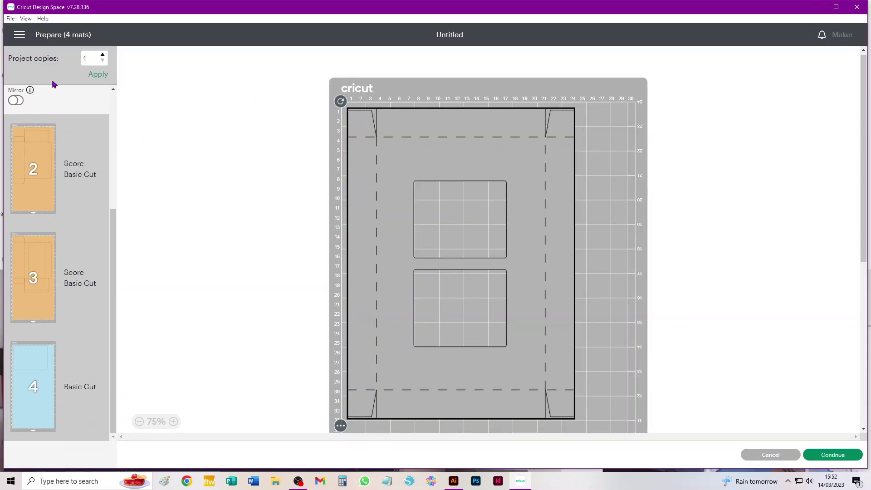
Review orange mats 2 and 3, then set mat 4 to A4 (21 x 29.7 cm) material.
left_click(48, 188)
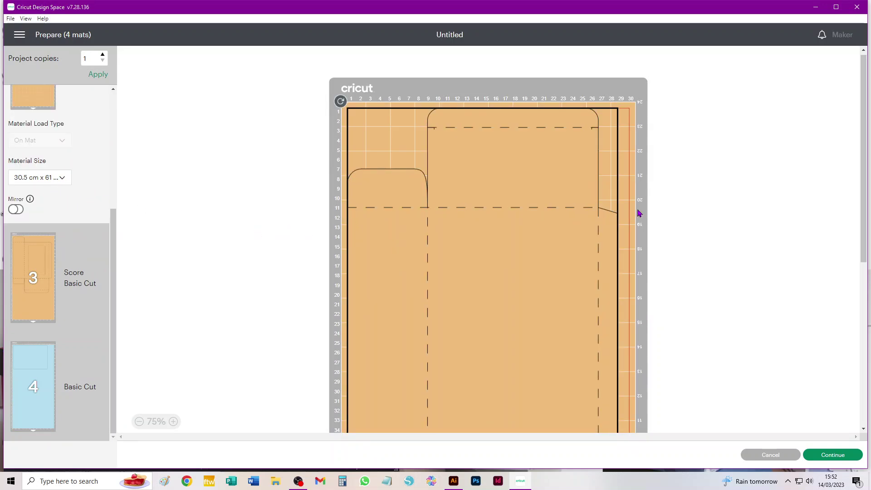
scroll(638, 210, "down", 5)
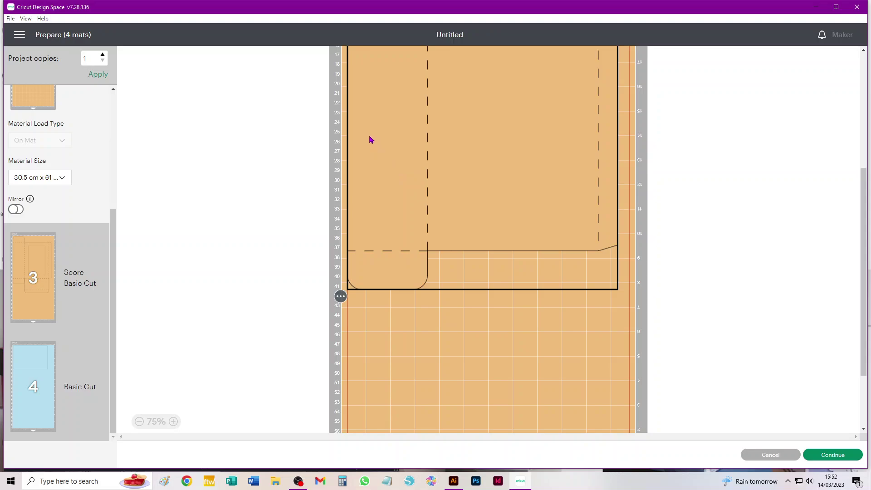
left_click(25, 284)
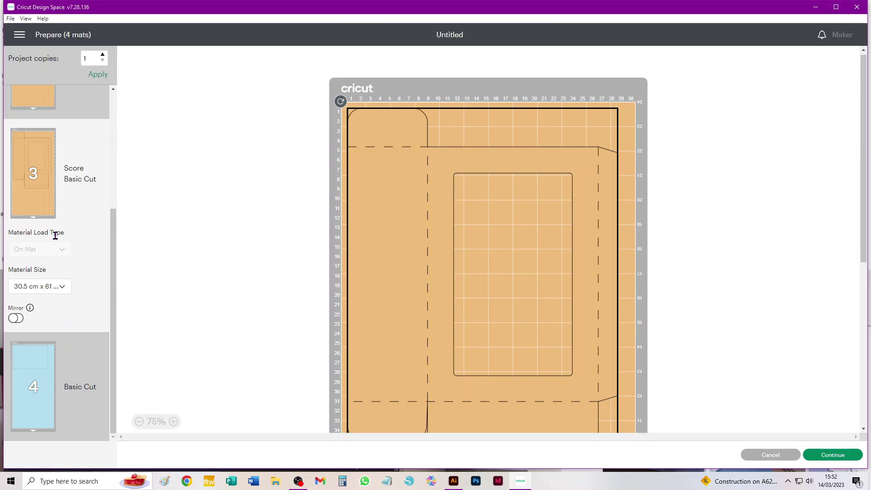
left_click(30, 375)
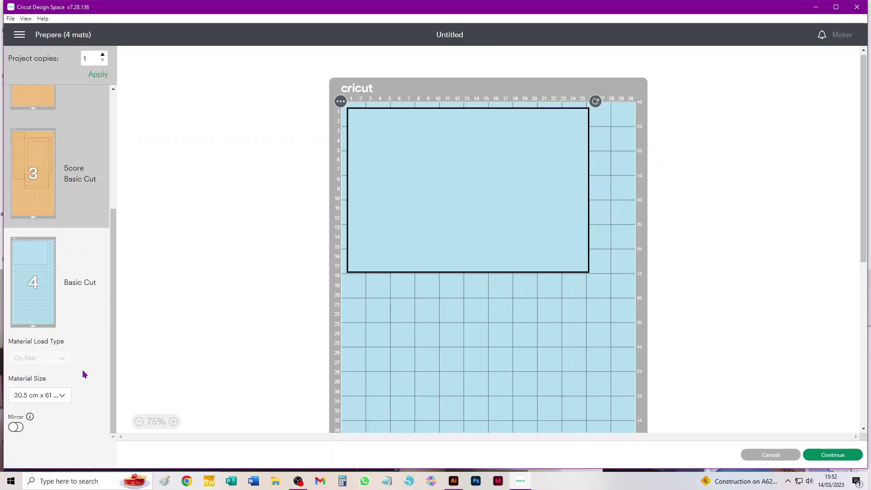
left_click(47, 399)
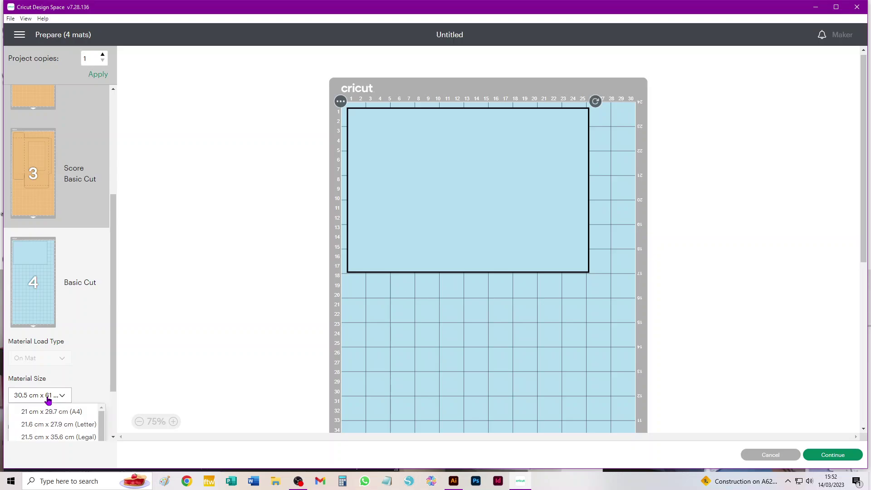
left_click(45, 421)
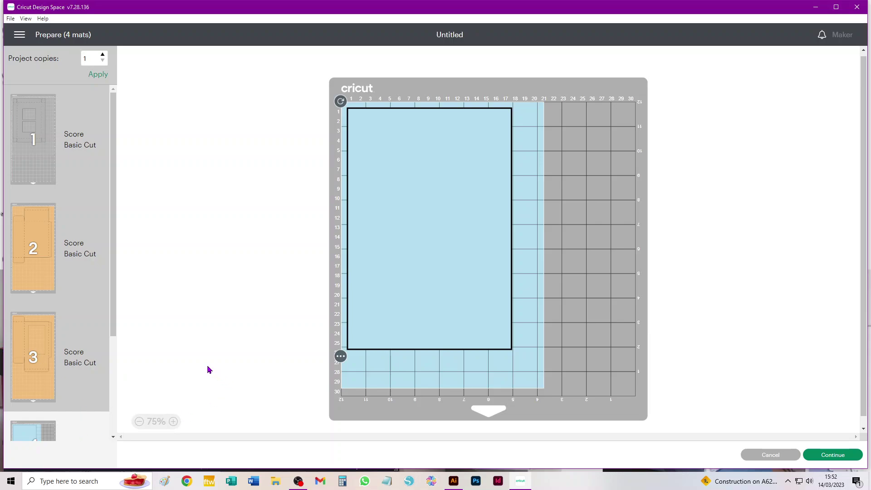
Cancel mat preparation to return to the canvas with the grey, orange and blue box pieces.
left_click(773, 456)
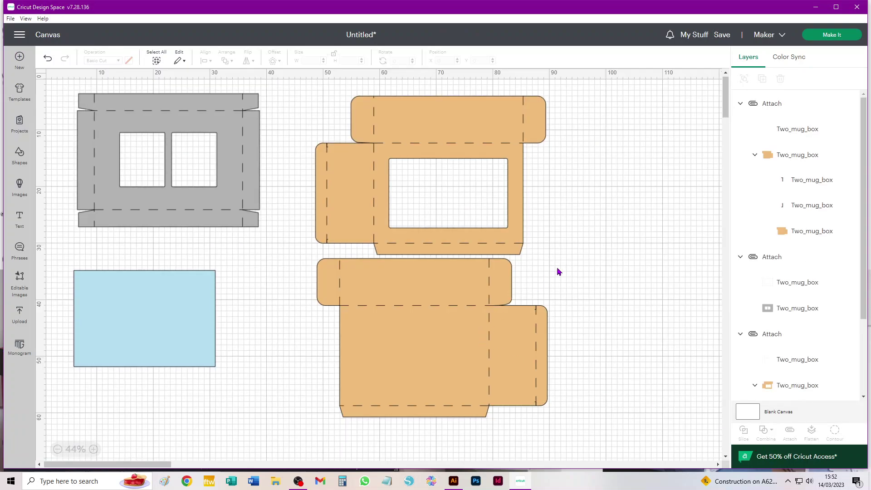